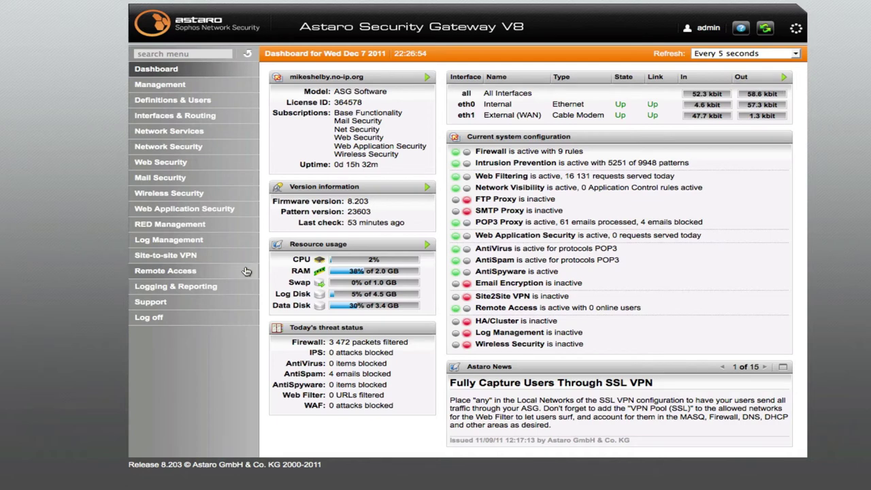
Examine the daily CPU, memory and partition usage graphs in the Hardware report of Logging & Reporting
click(211, 286)
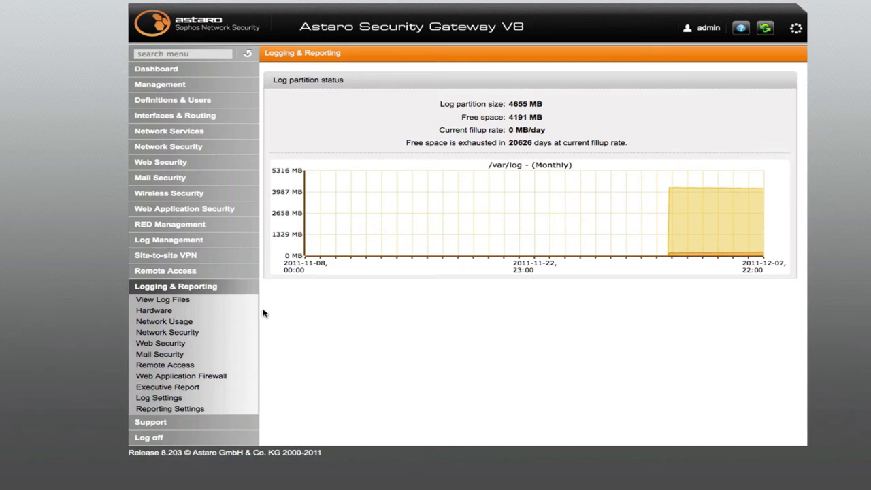
click(187, 311)
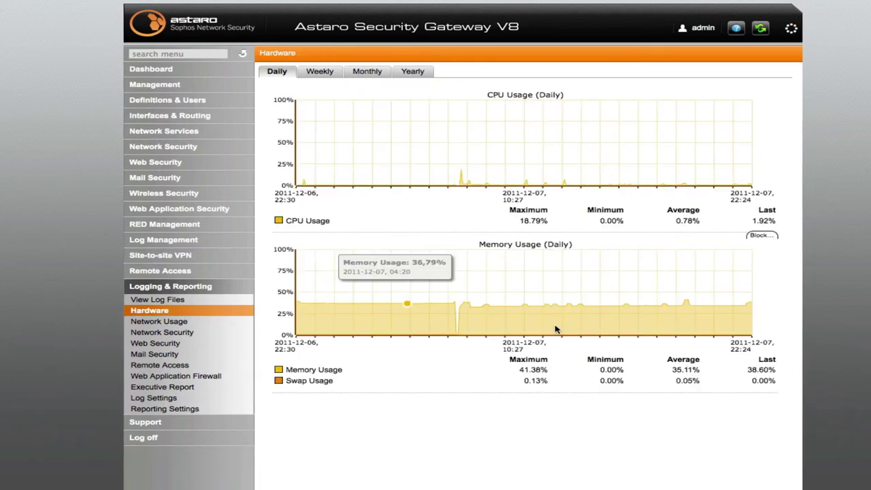
scroll(558, 330, down, 3)
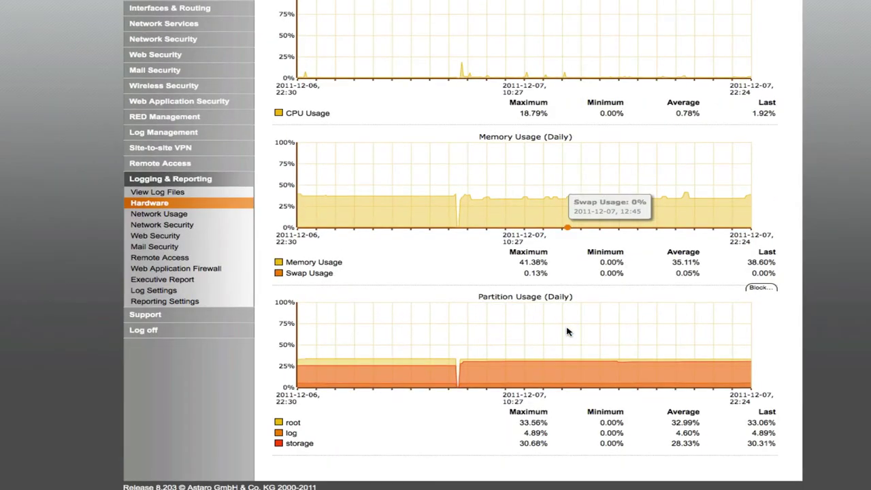
scroll(568, 331, up, 3)
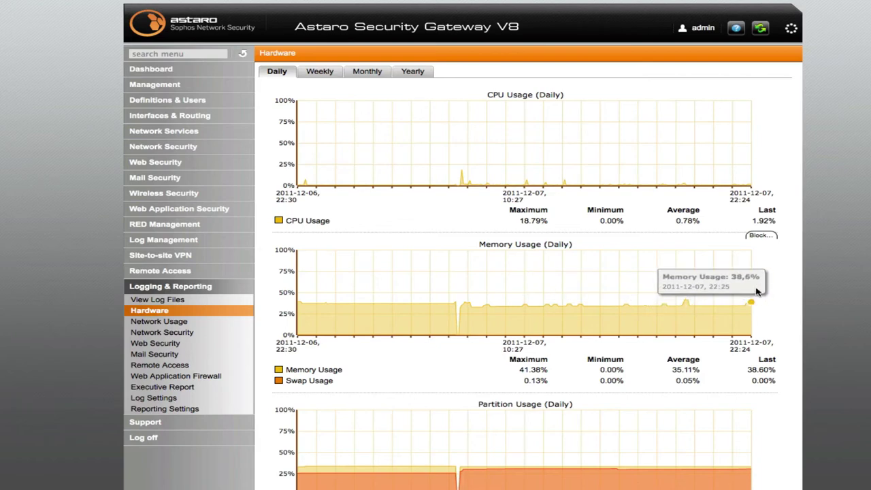
scroll(779, 303, down, 3)
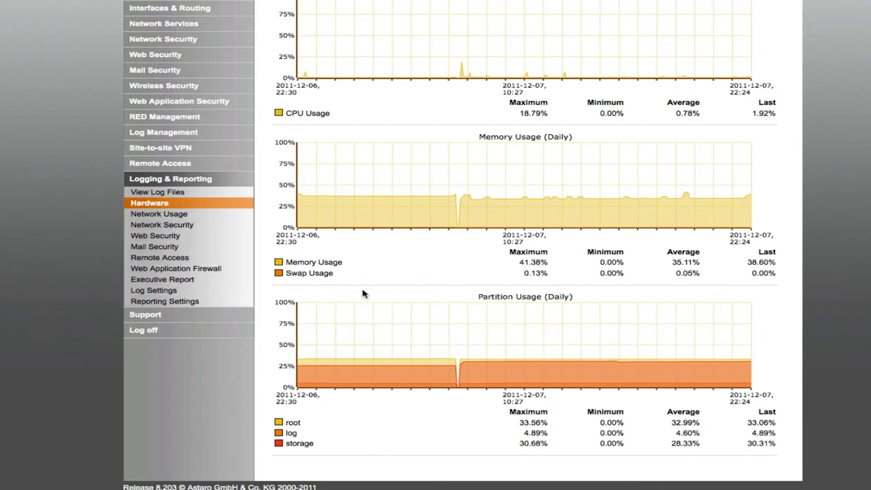
scroll(374, 296, up, 1)
scroll(379, 296, up, 3)
scroll(379, 295, down, 2)
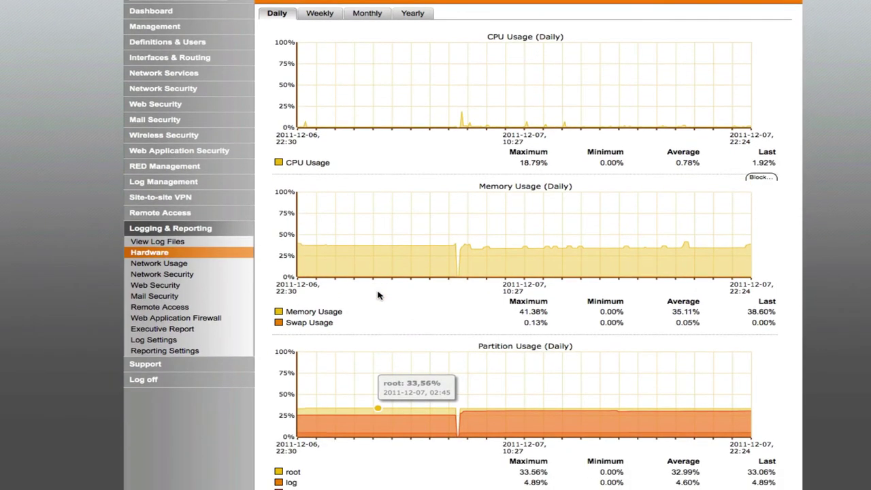
scroll(379, 296, up, 3)
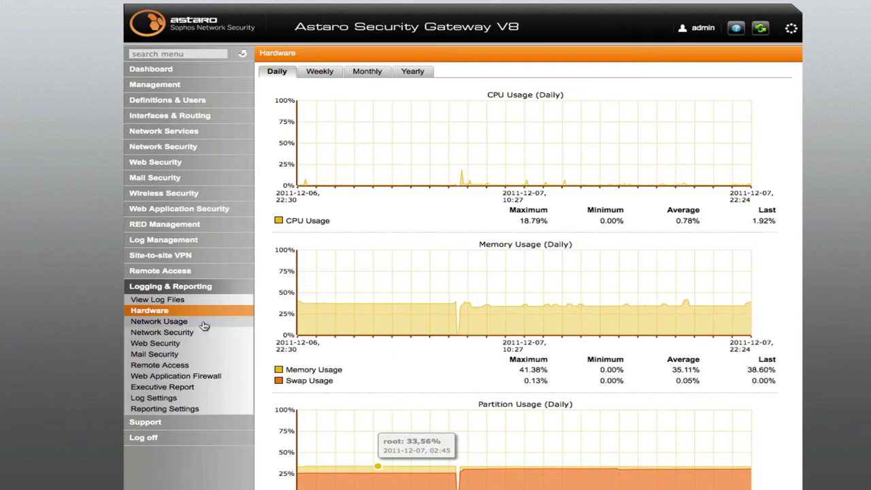
Review the daily internal and external interface traffic graphs in the Network Usage report
scroll(204, 327, down, 1)
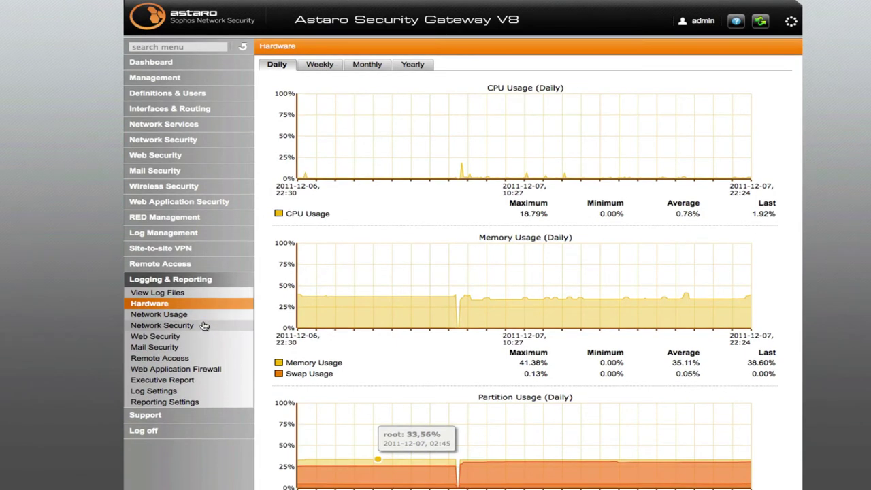
click(185, 316)
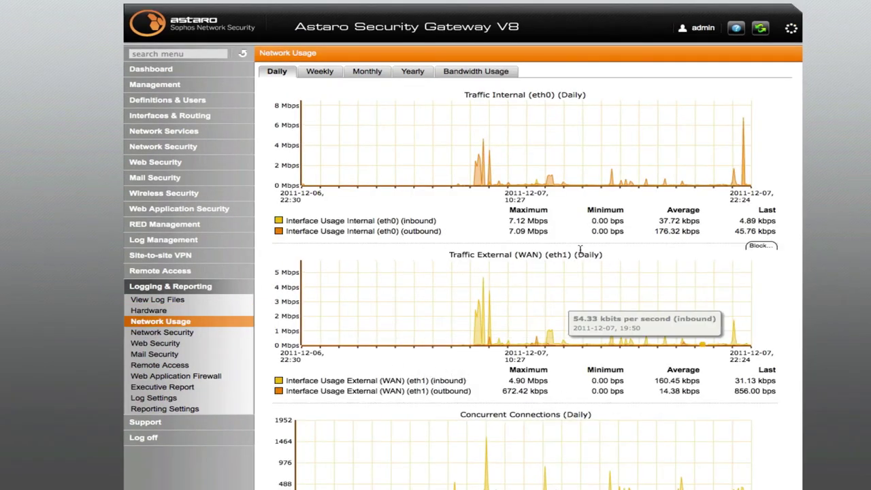
scroll(780, 350, down, 3)
scroll(779, 350, up, 3)
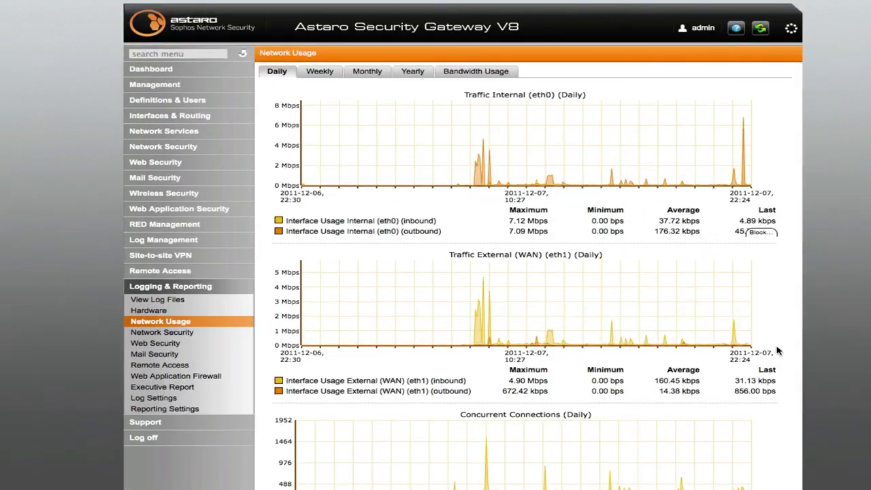
Look through the Network Security, Web Security and Remote Access reports
click(202, 335)
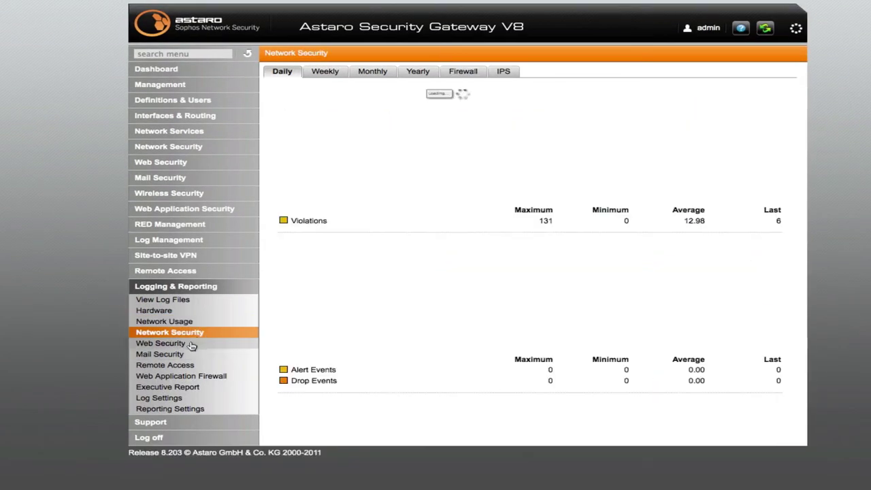
click(192, 346)
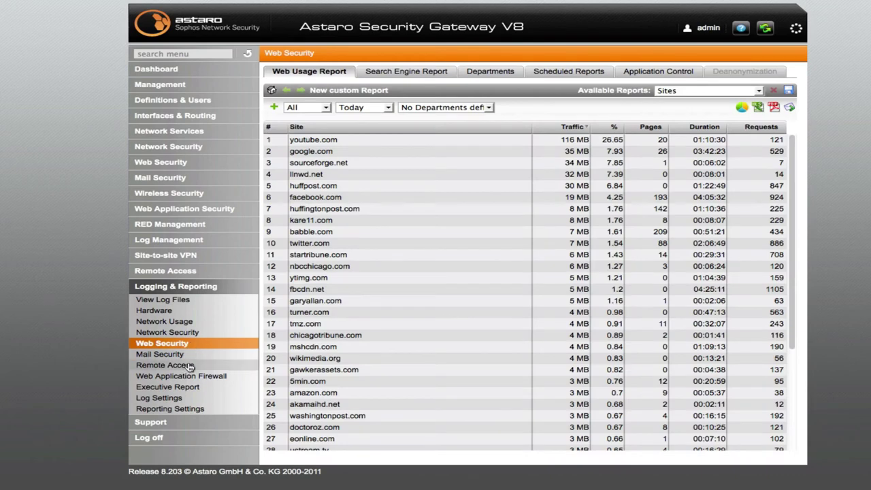
click(192, 365)
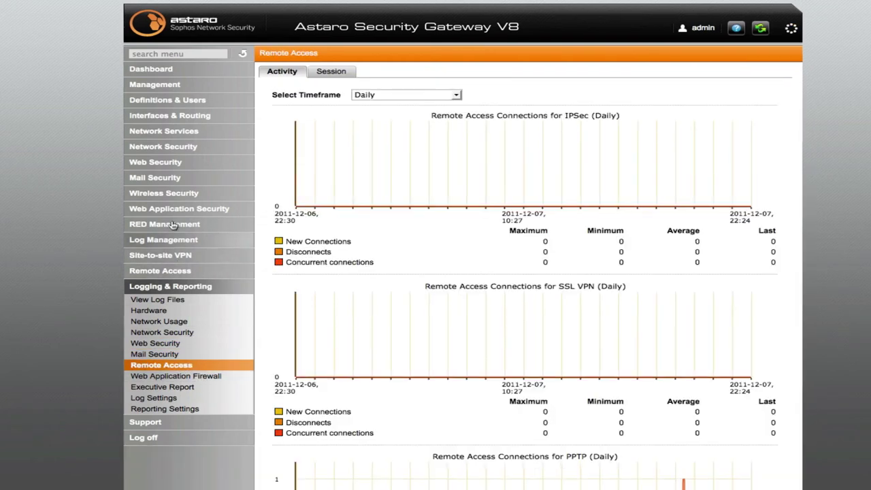
View today's Web Security statistics and the global Web Filtering settings
right_click(175, 162)
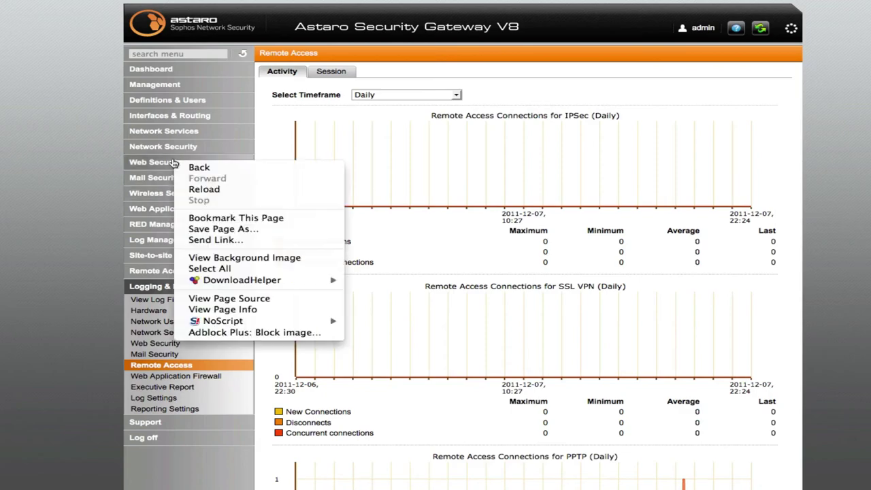
key(Escape)
click(159, 165)
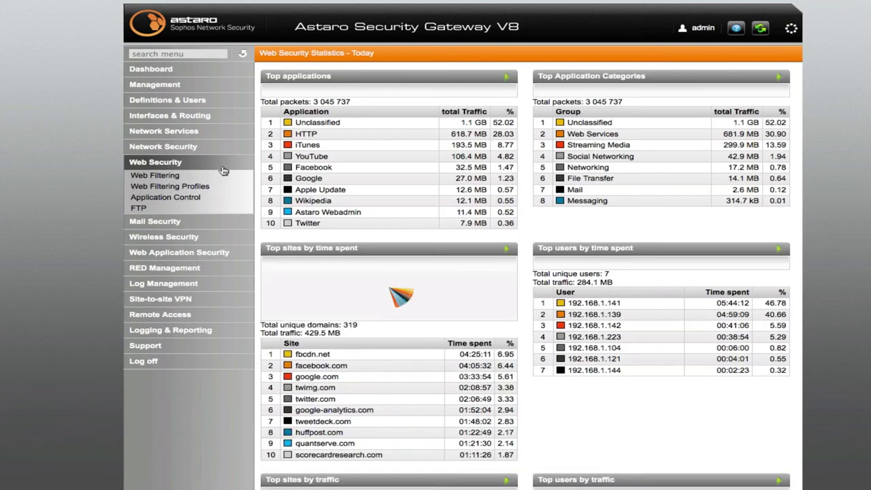
click(157, 175)
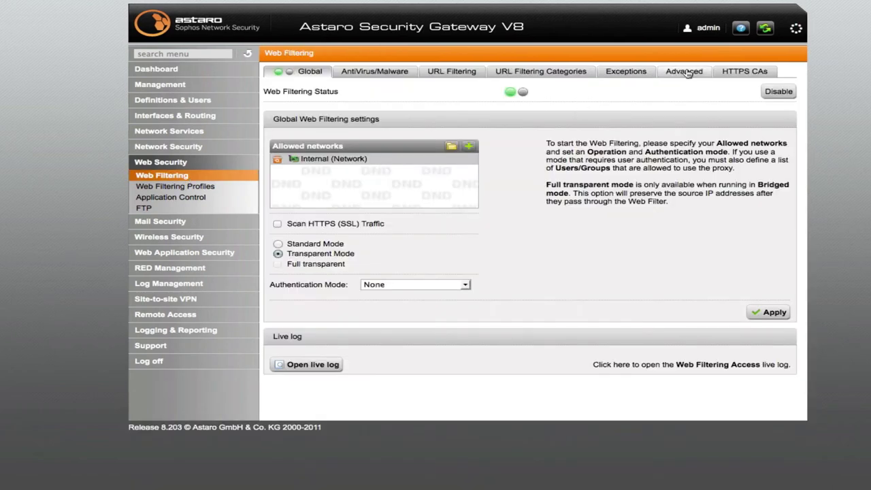
Look through the URL filtering categories and the subcategories each one contains
click(557, 72)
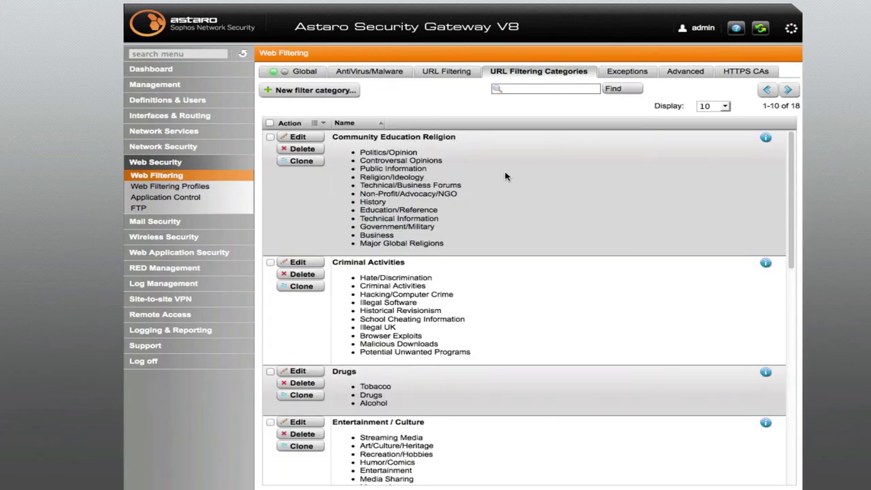
scroll(388, 285, down, 8)
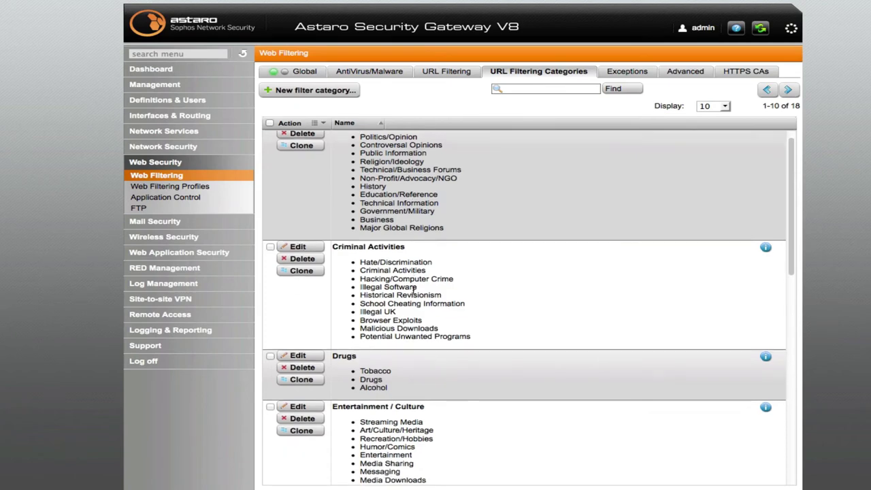
scroll(417, 293, down, 6)
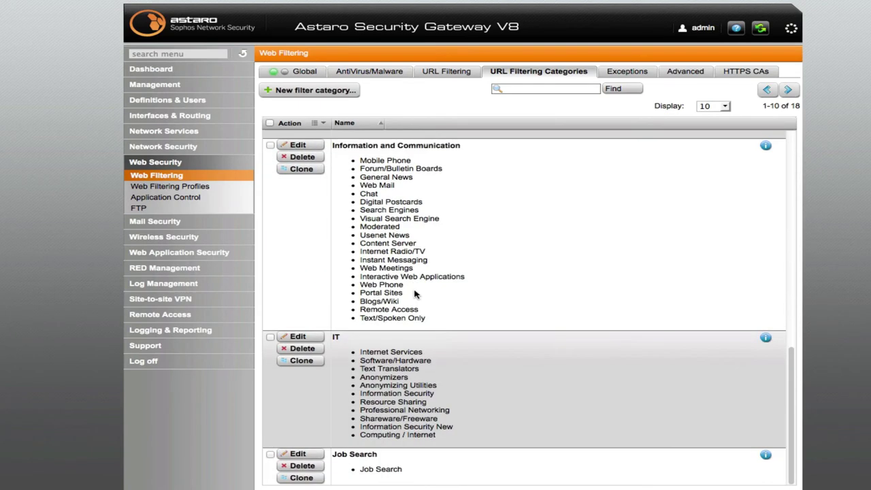
scroll(415, 293, up, 5)
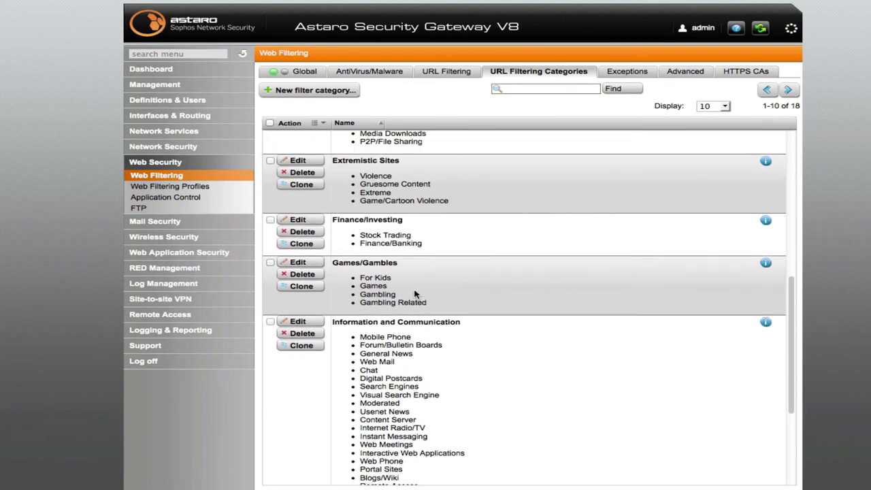
scroll(415, 293, down, 5)
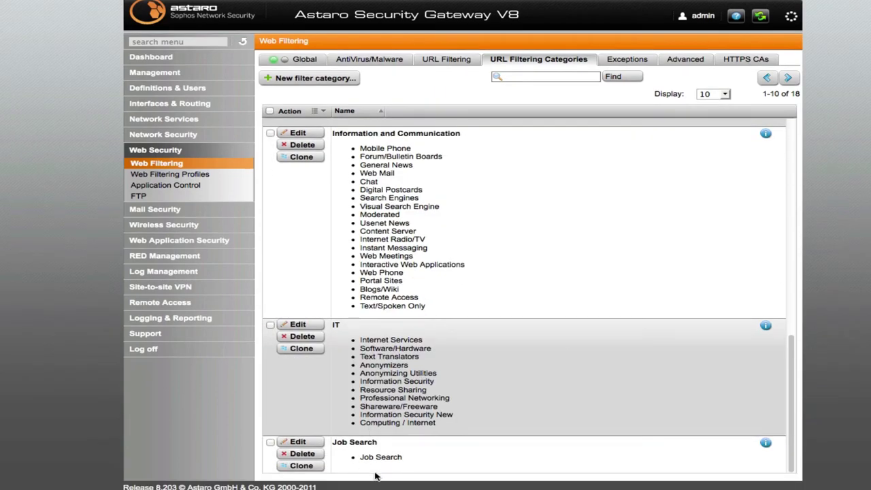
scroll(486, 316, up, 15)
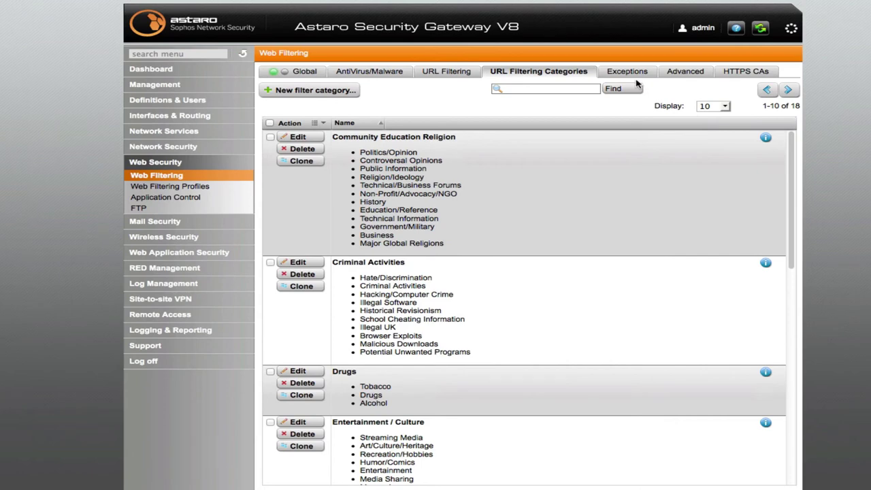
Review the URL filter's blockable website categories, SafeSearch options and lists of blocked and allowed sites
click(472, 74)
scroll(633, 185, down, 2)
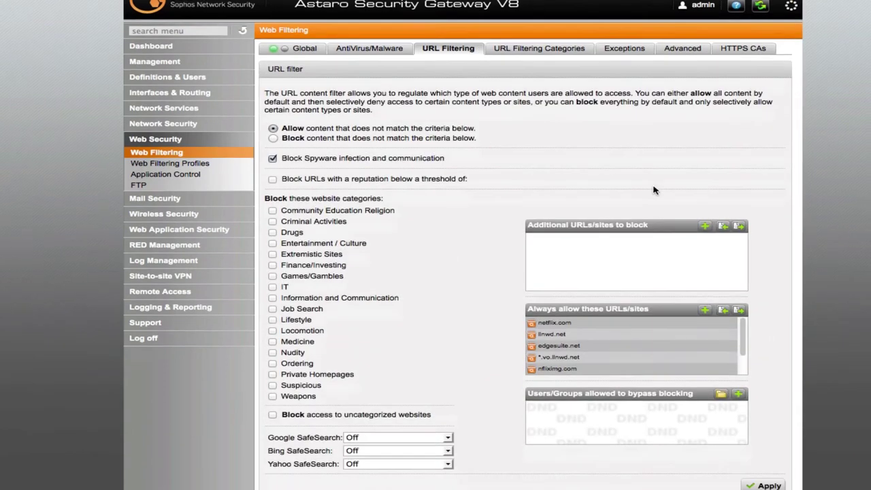
scroll(653, 189, up, 2)
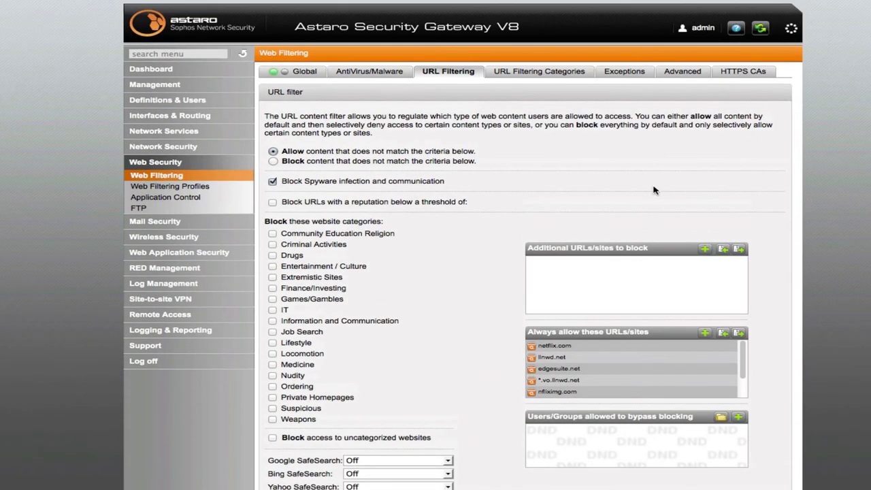
View the Exceptions and Advanced settings of Web Filtering and the overview of Web Filtering Profiles
click(565, 72)
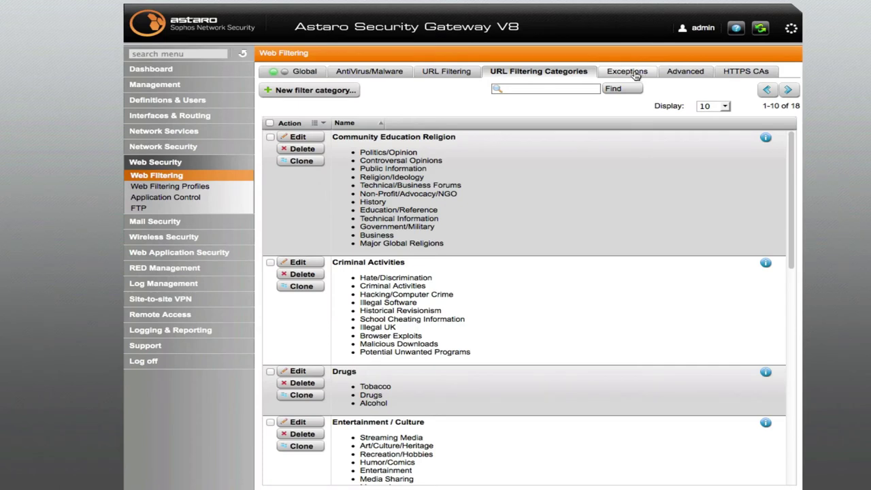
click(636, 73)
click(688, 73)
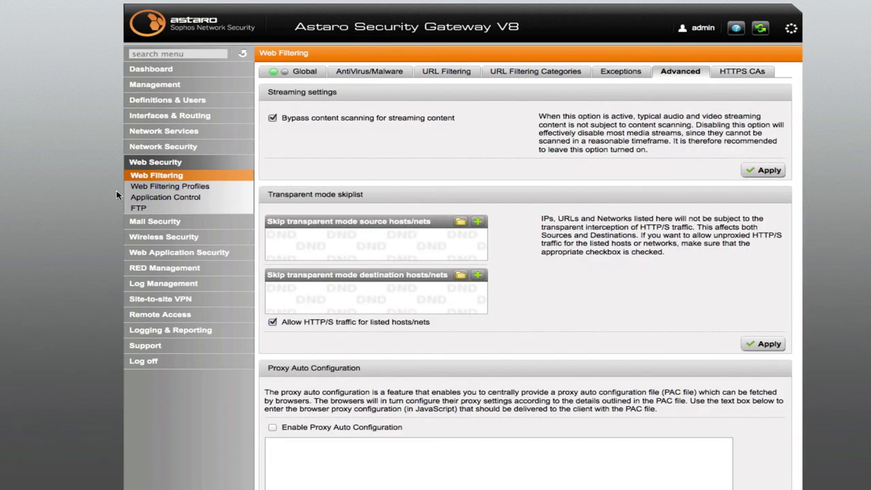
click(170, 187)
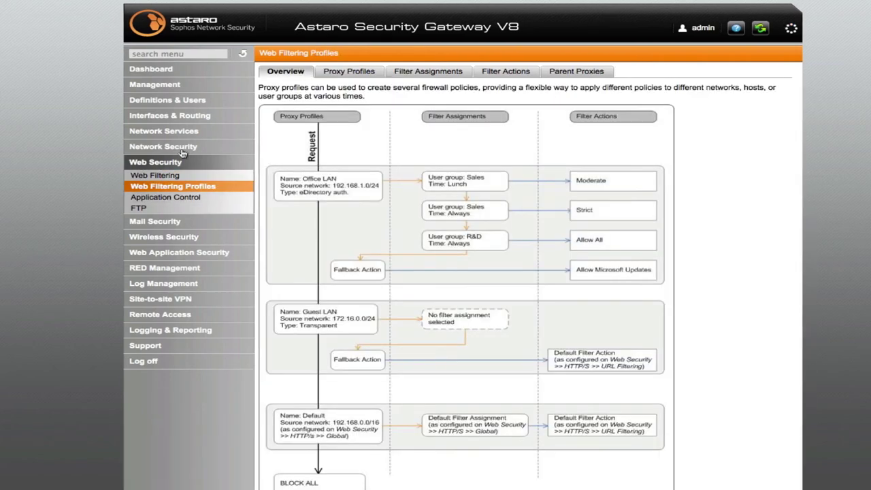
Review the daily to yearly secure mail statistics in the Mail Security report and return to the Dashboard
click(181, 331)
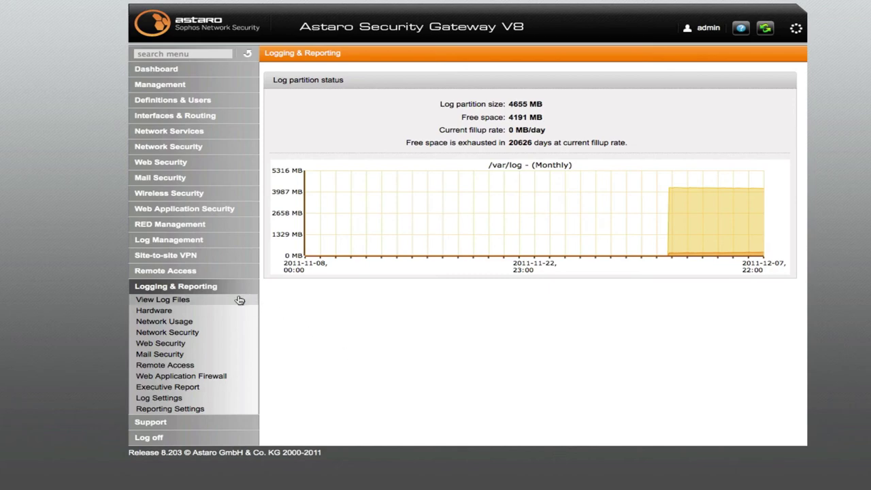
click(174, 356)
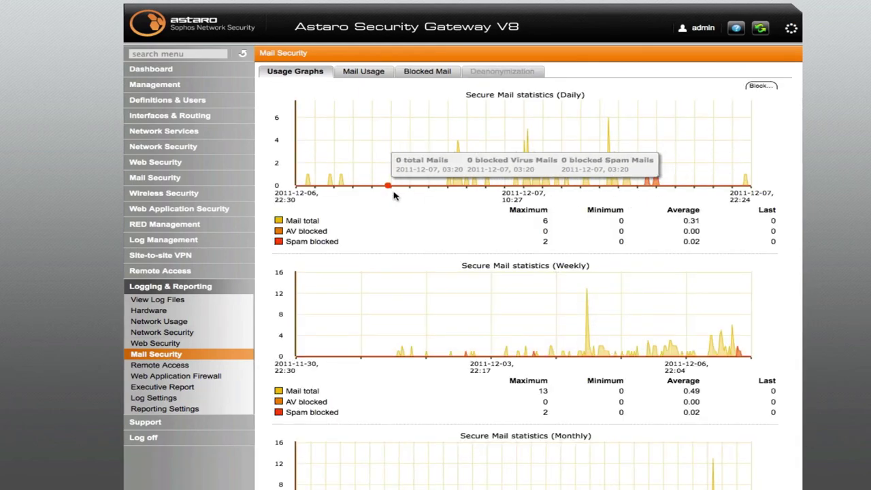
scroll(538, 341, down, 2)
scroll(538, 273, down, 7)
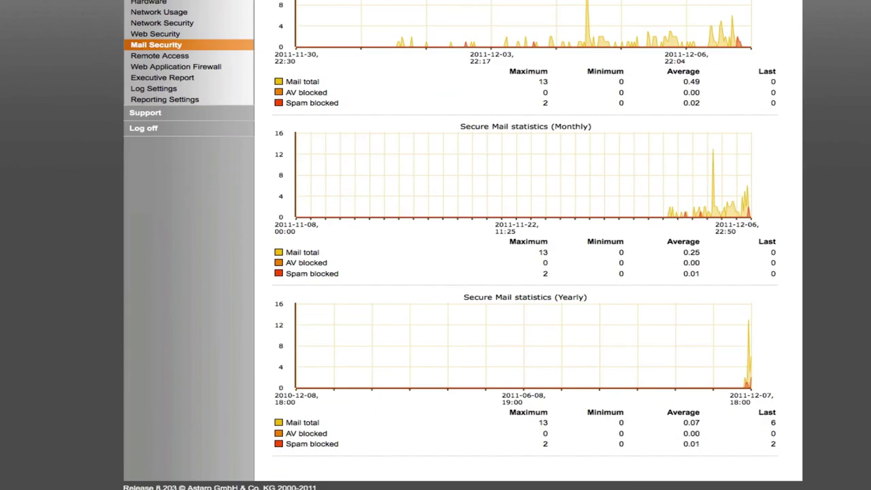
scroll(538, 273, up, 9)
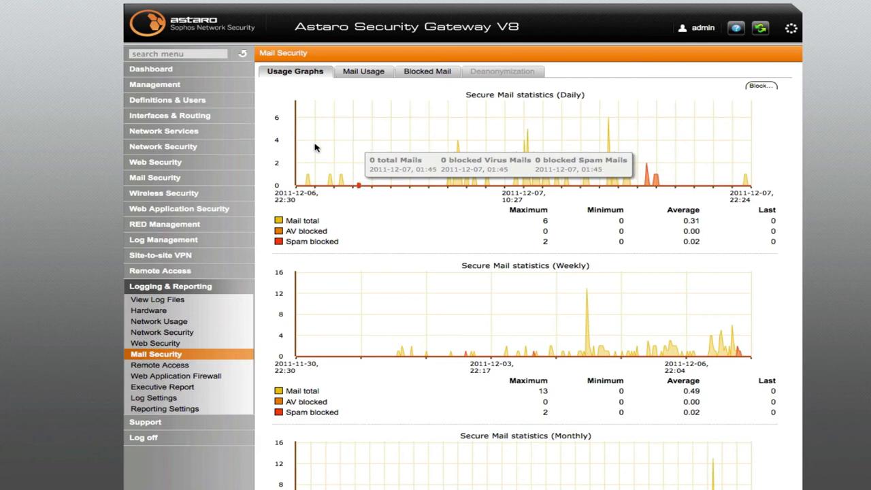
click(153, 70)
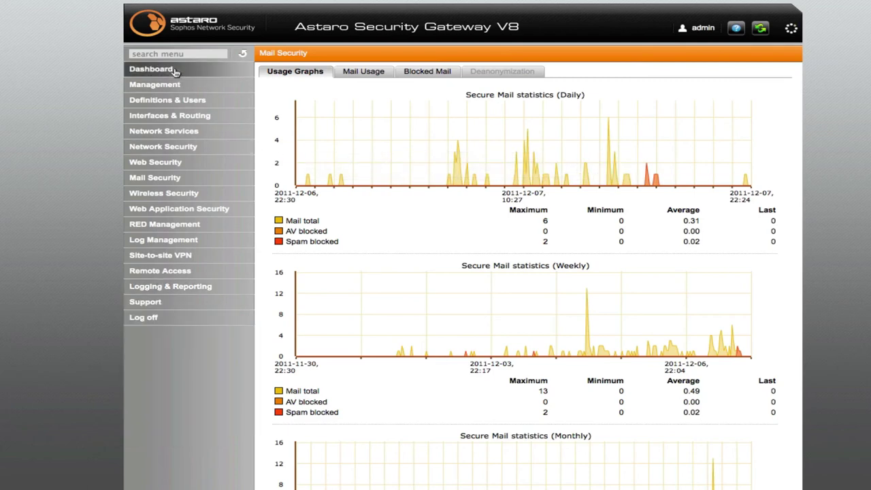